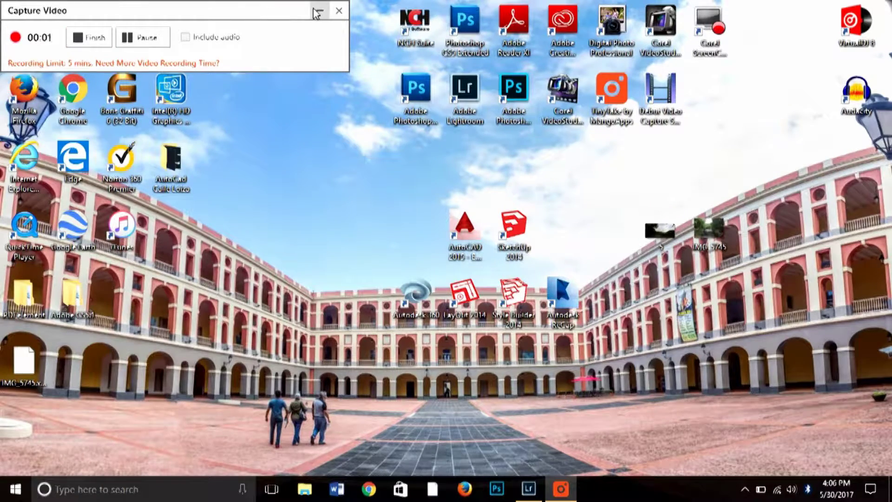
Step: Minimize the Capture Video window and bring the Lightroom Develop window back up
left_click(320, 10)
left_click(524, 487)
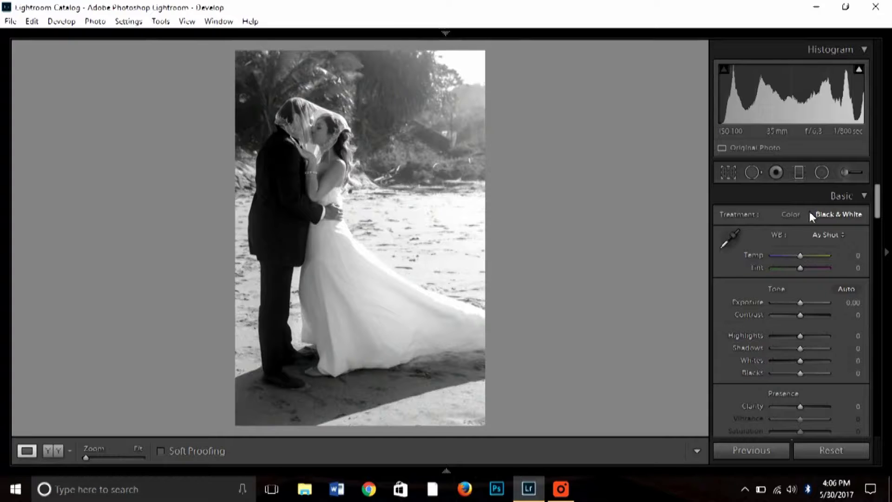
Step: Switch the beach wedding photo to Color treatment and inspect it at 1:1 and Fit
left_click(795, 214)
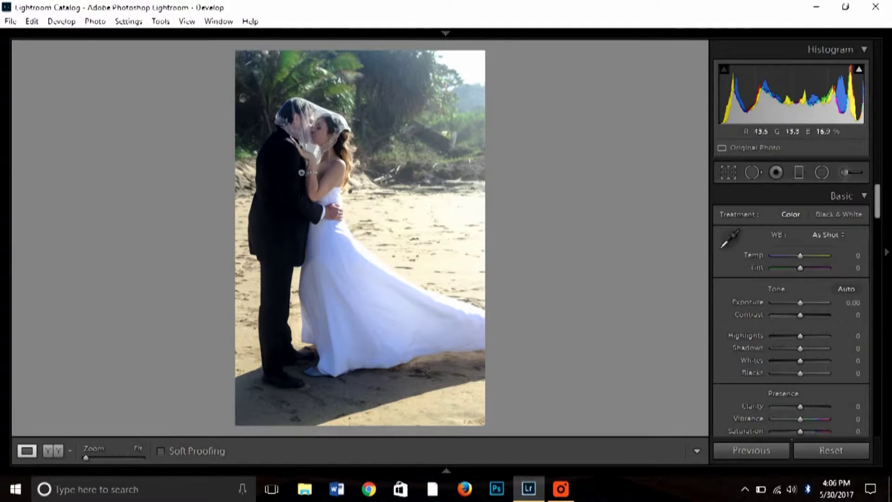
left_click(321, 186)
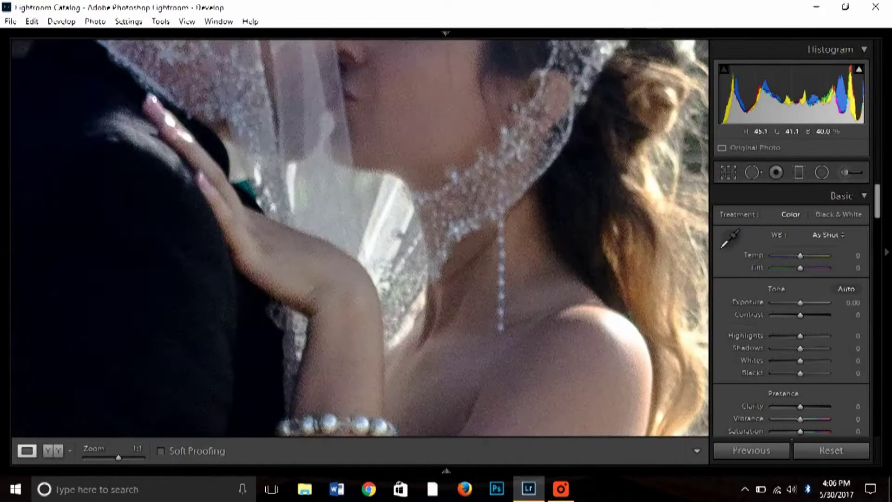
left_click(364, 214)
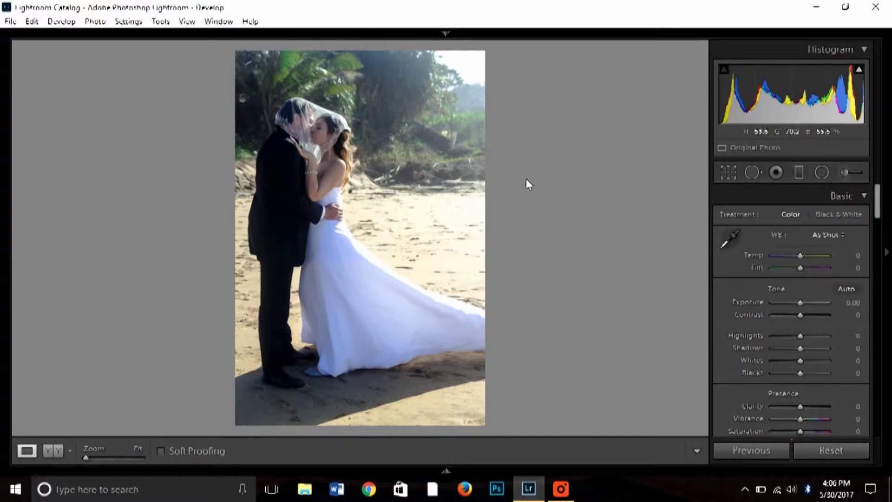
Step: Return the photo to Black & White and inspect the sand close up at 1:1
left_click(842, 218)
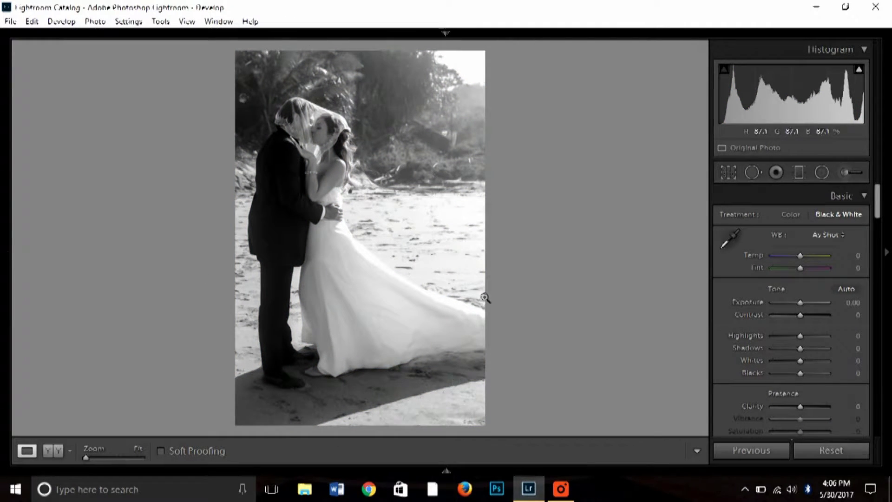
left_click(467, 418)
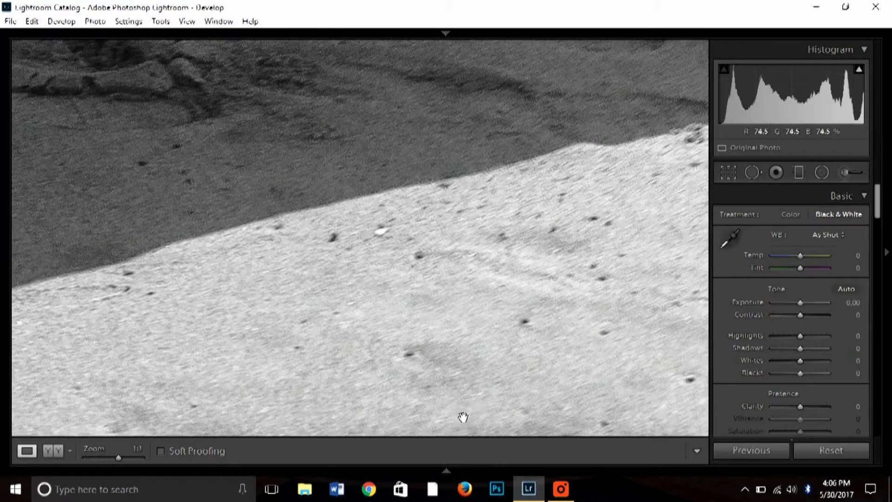
left_click_drag(489, 404, 454, 129)
left_click(448, 173)
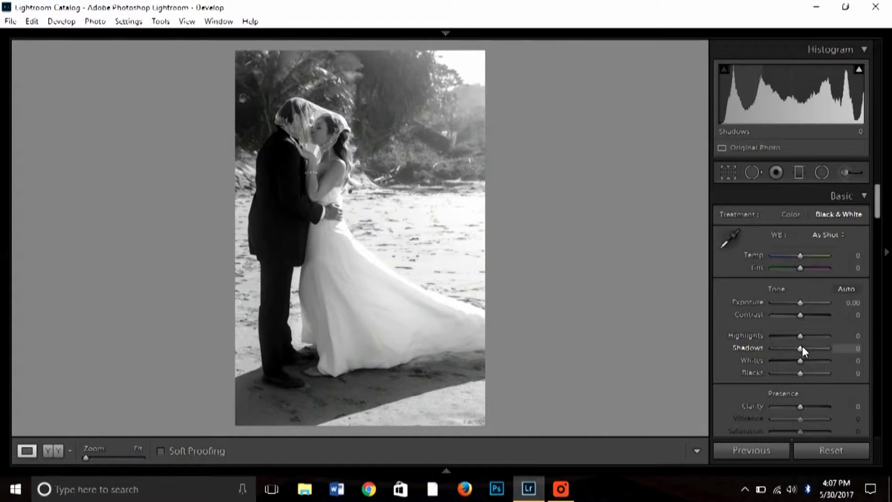
Step: Set Highlights to +10, Contrast to +40 and Shadows to +2 in the Basic panel
mouse_move(799, 336)
left_mouse_down()
mouse_move(806, 328)
mouse_move(812, 335)
mouse_move(803, 332)
left_mouse_up()
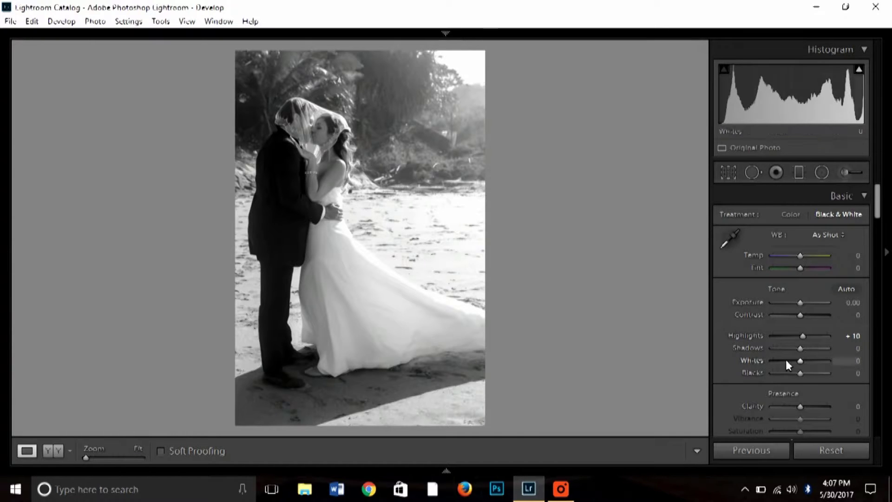
left_click_drag(801, 314, 812, 314)
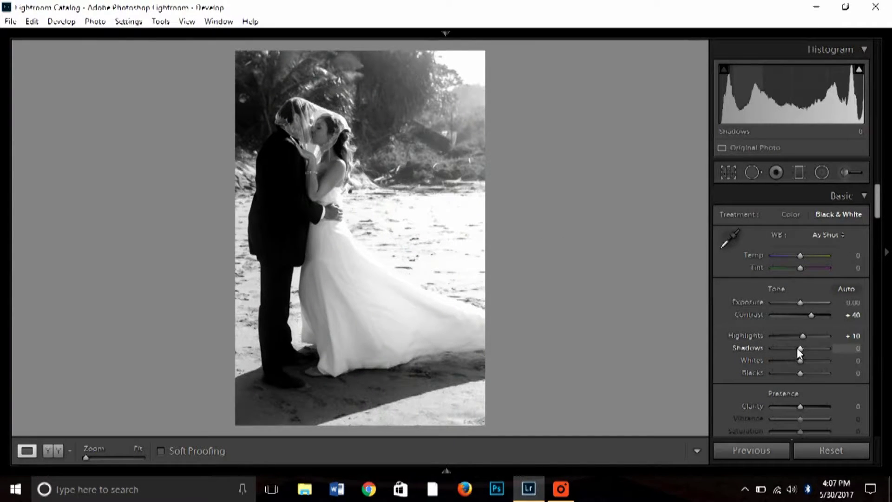
mouse_move(801, 347)
left_mouse_down()
mouse_move(810, 347)
mouse_move(801, 349)
left_mouse_up()
left_click_drag(801, 350, 802, 349)
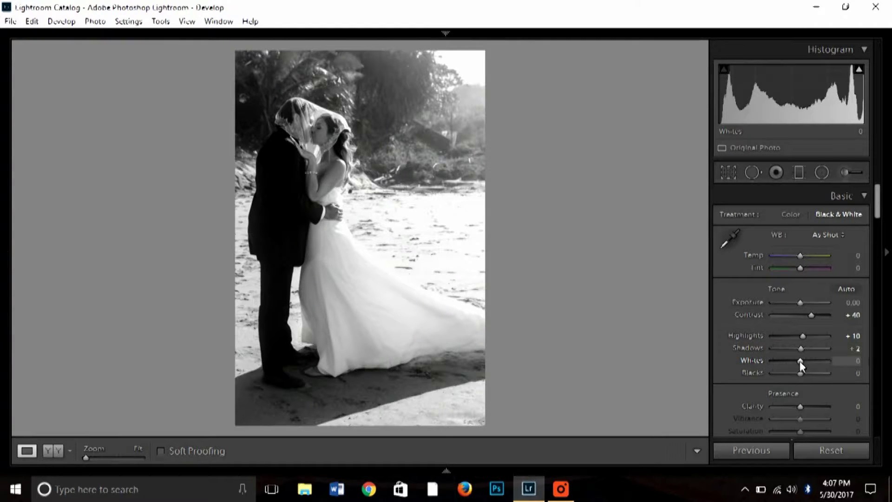
Step: Set Whites to +12 and Blacks to −31 while watching for clipping
left_click_drag(799, 361, 806, 362)
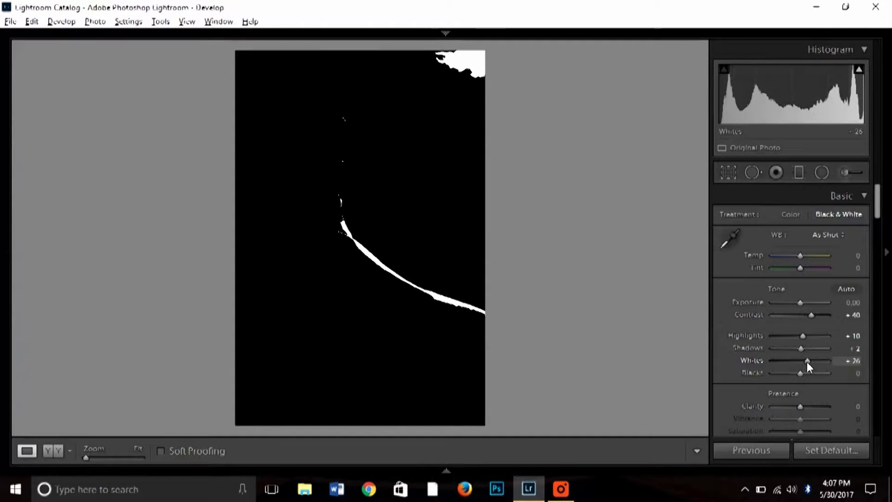
left_click_drag(807, 362, 803, 361)
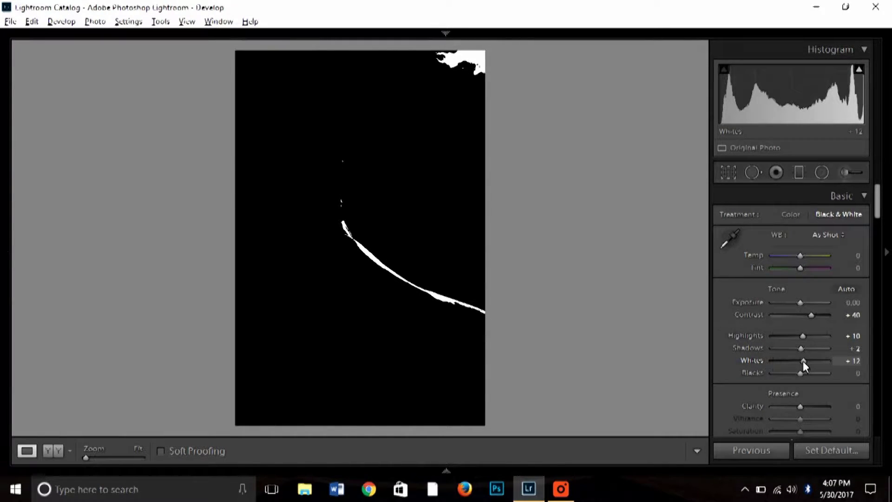
left_click_drag(803, 361, 803, 361)
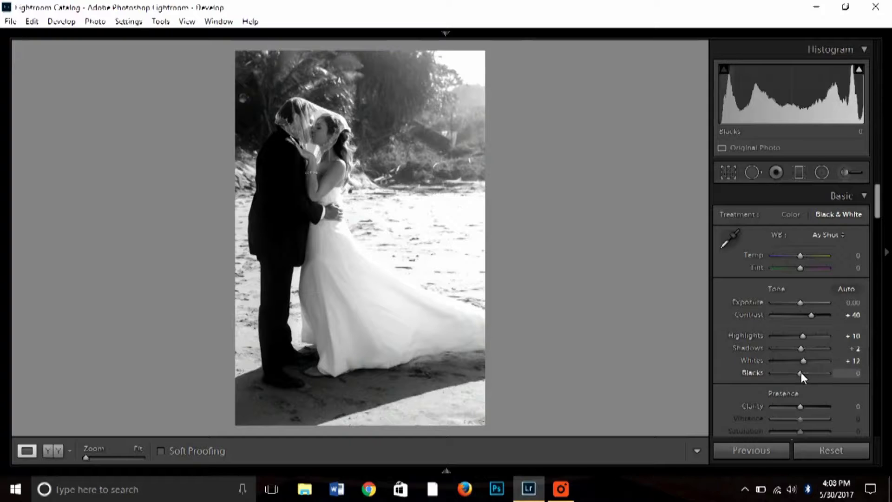
left_click_drag(799, 374, 791, 375)
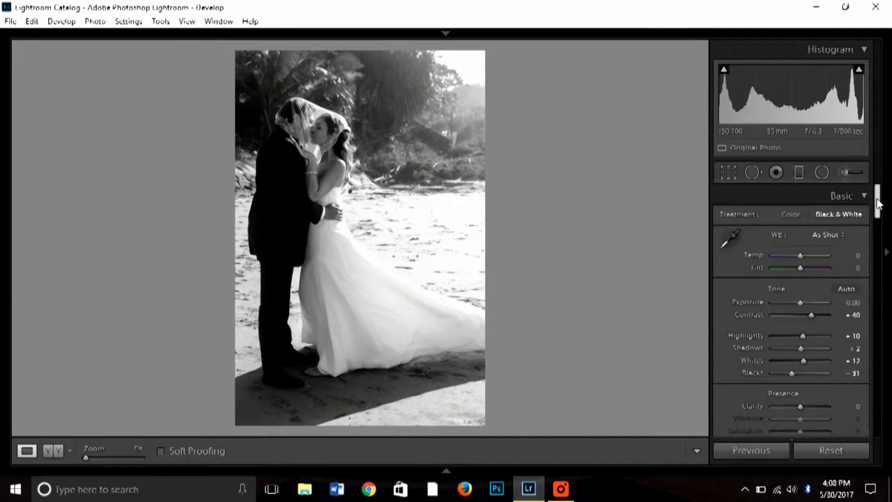
Step: Raise Clarity to +36 and set Tone Curve Highlights +9, Lights +18, Shadows +24
scroll(876, 228, "down", 5)
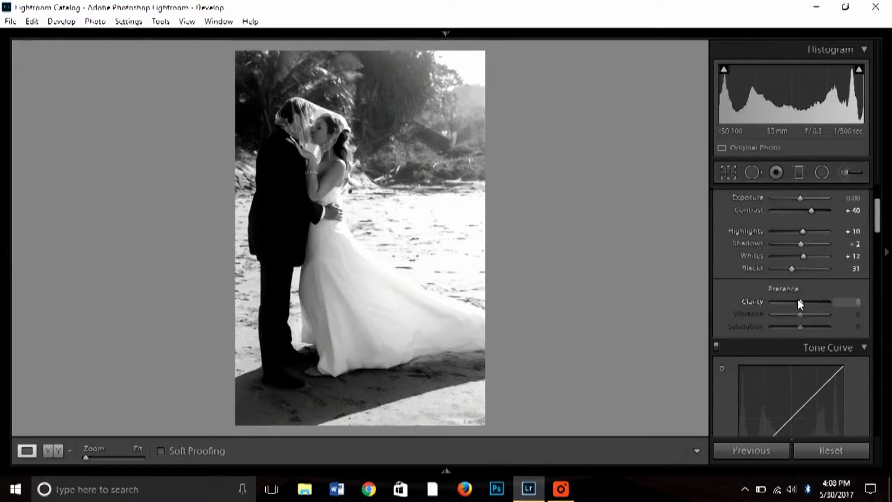
left_click_drag(801, 303, 811, 303)
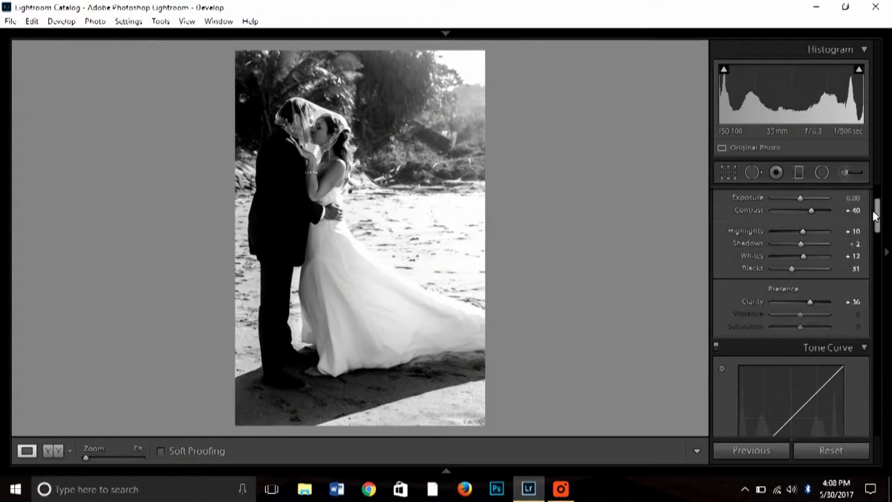
left_click_drag(877, 211, 878, 274)
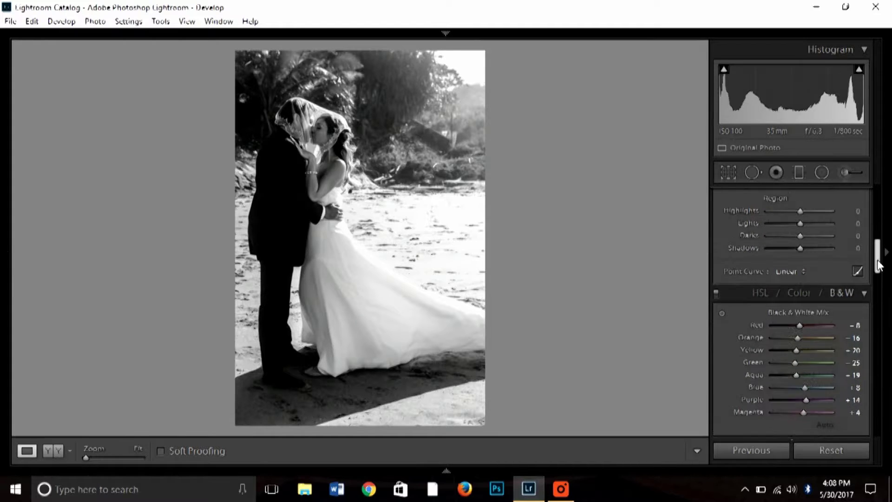
left_click_drag(878, 274, 877, 262)
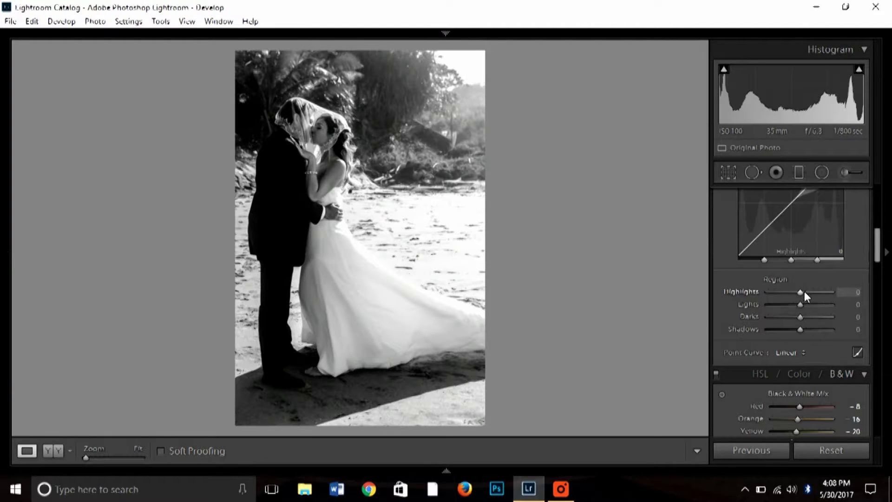
mouse_move(802, 291)
left_mouse_down()
mouse_move(812, 293)
mouse_move(801, 294)
mouse_move(806, 308)
left_mouse_up()
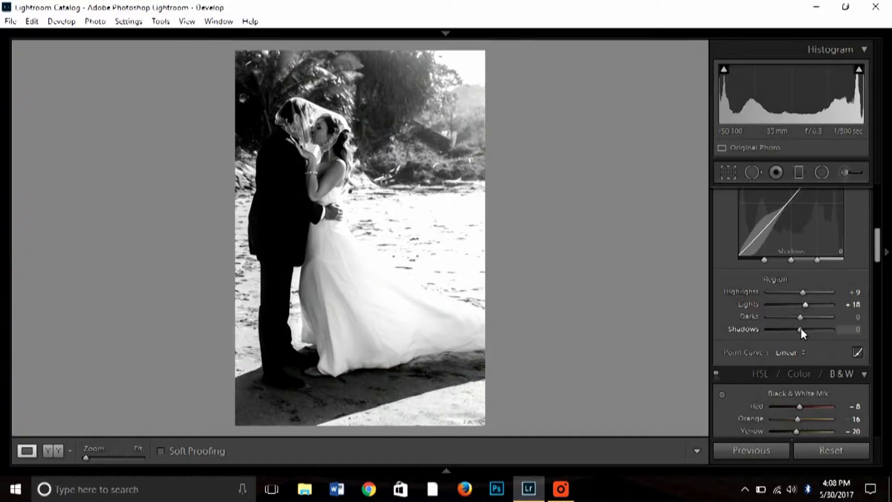
left_click_drag(801, 328, 807, 330)
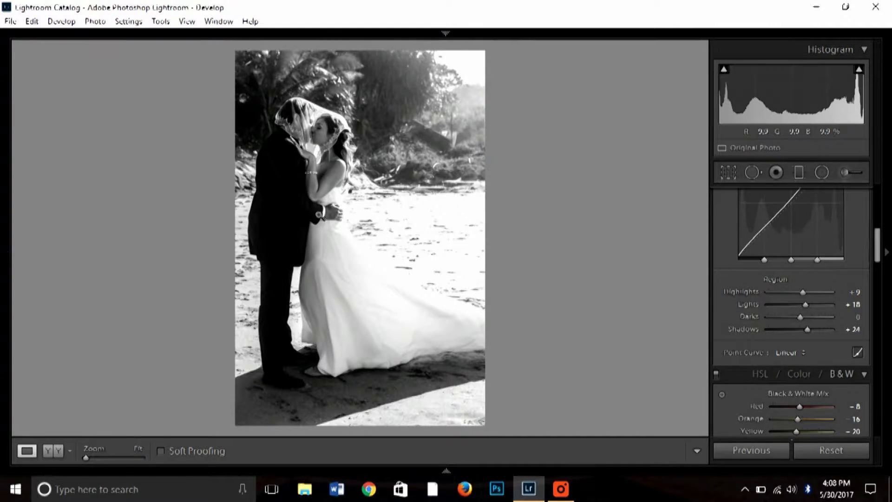
Step: Set the B&W Mix Red to +80, checking the bride's arm skin at 1:1
scroll(865, 240, "down", 3)
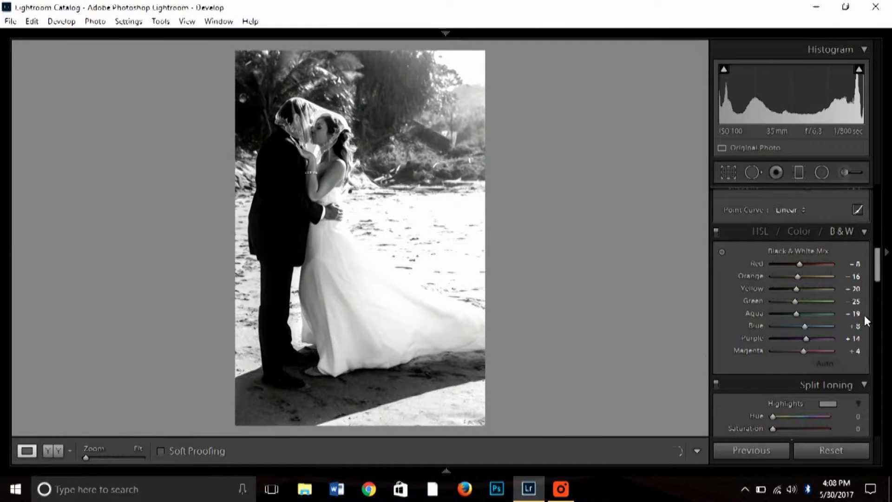
left_click_drag(797, 268, 779, 273)
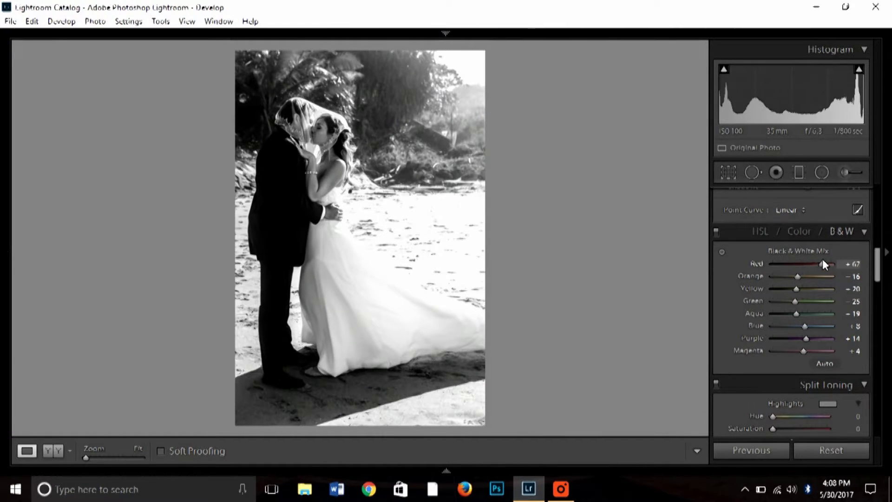
mouse_move(807, 260)
left_mouse_down()
mouse_move(747, 256)
mouse_move(825, 257)
left_mouse_up()
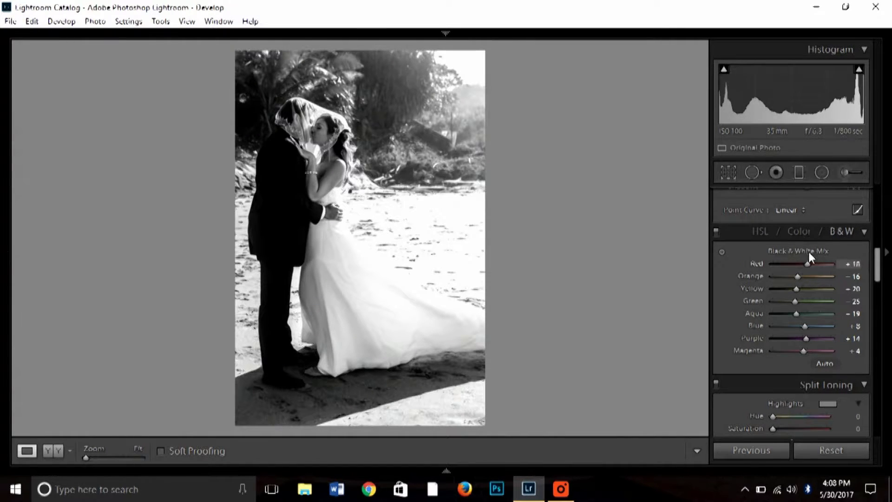
left_click_drag(826, 262, 817, 264)
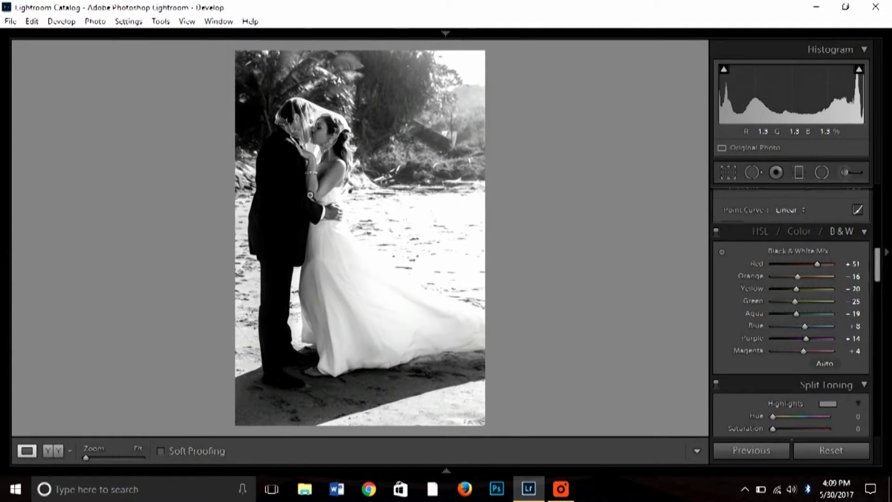
left_click(312, 193)
mouse_move(323, 236)
left_mouse_down()
mouse_move(327, 362)
mouse_move(383, 295)
left_mouse_up()
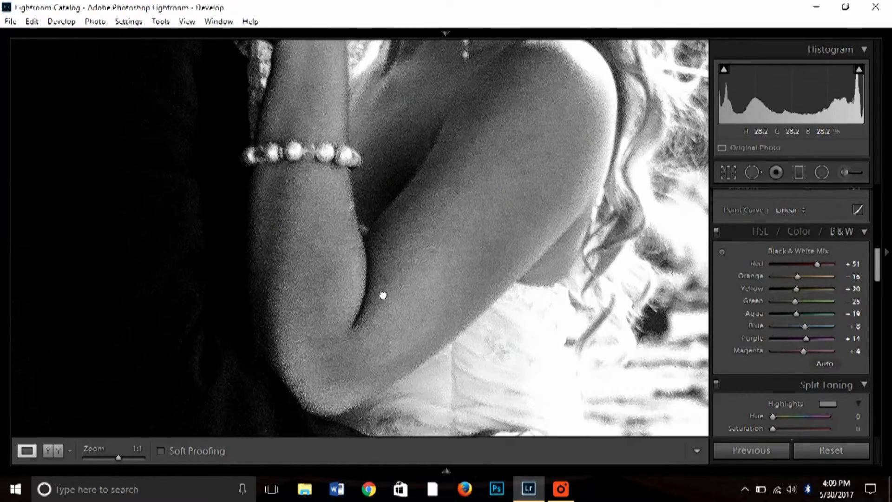
mouse_move(818, 265)
left_mouse_down()
mouse_move(827, 265)
mouse_move(814, 264)
left_mouse_up()
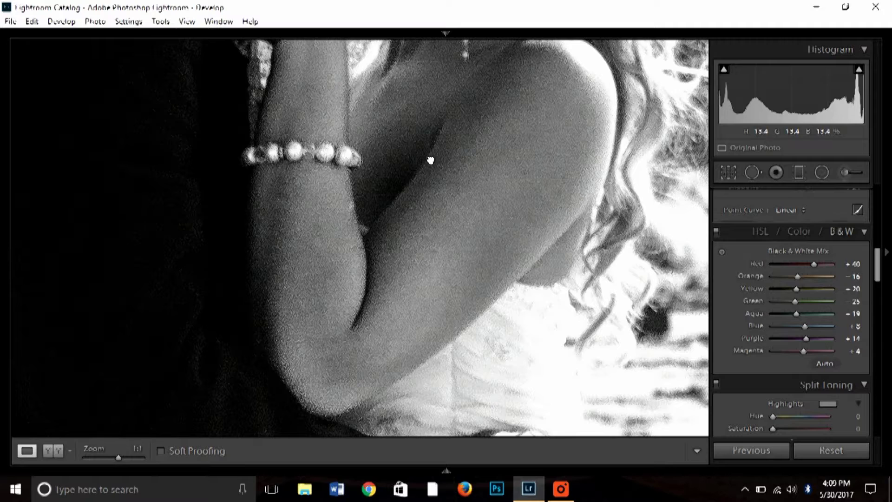
left_click(430, 159)
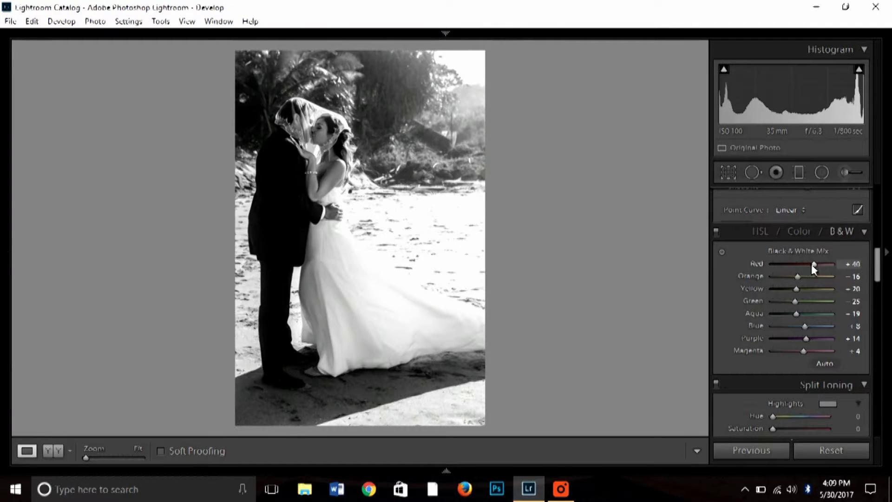
mouse_move(807, 264)
left_mouse_down()
mouse_move(760, 269)
mouse_move(828, 252)
left_mouse_up()
left_click_drag(818, 263, 823, 264)
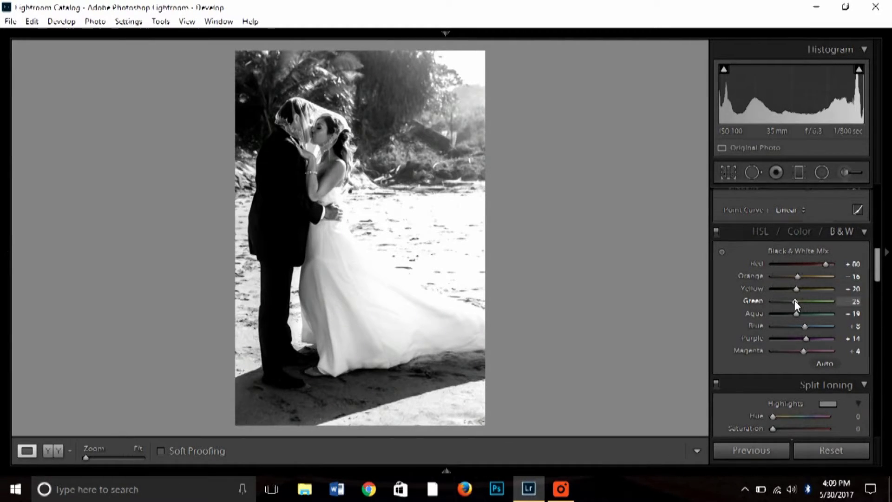
Step: Set the B&W Mix Green to 0, Blue to +9 and Aqua to +2
mouse_move(796, 301)
left_mouse_down()
mouse_move(808, 300)
mouse_move(782, 301)
mouse_move(808, 299)
mouse_move(749, 314)
mouse_move(806, 306)
left_mouse_up()
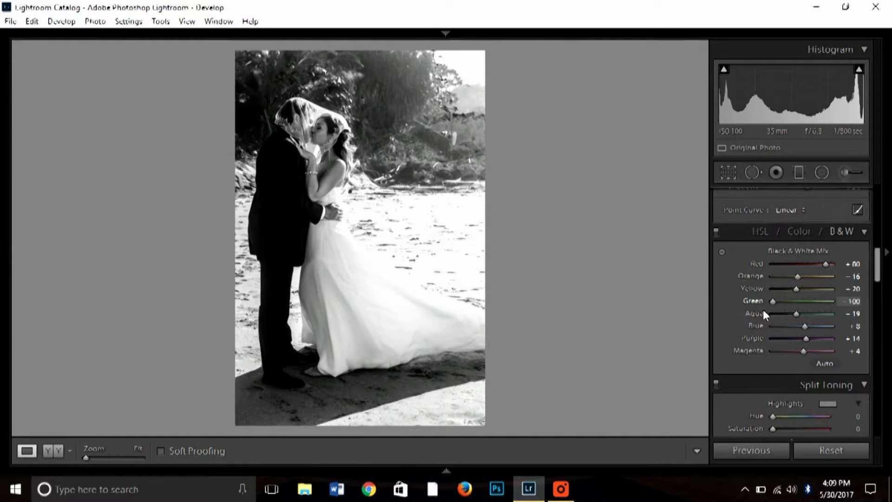
mouse_move(806, 306)
left_mouse_down()
mouse_move(768, 326)
mouse_move(812, 327)
left_mouse_up()
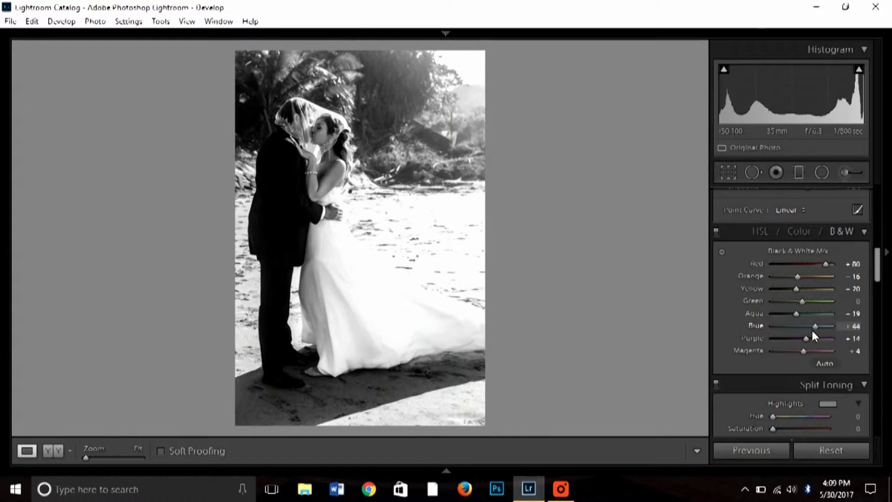
left_click_drag(811, 328, 801, 328)
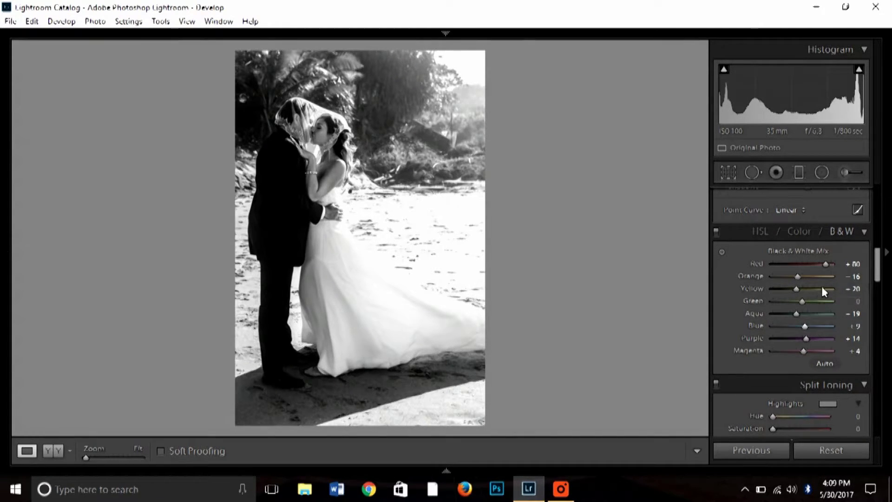
mouse_move(797, 314)
left_mouse_down()
mouse_move(767, 327)
mouse_move(804, 317)
left_mouse_up()
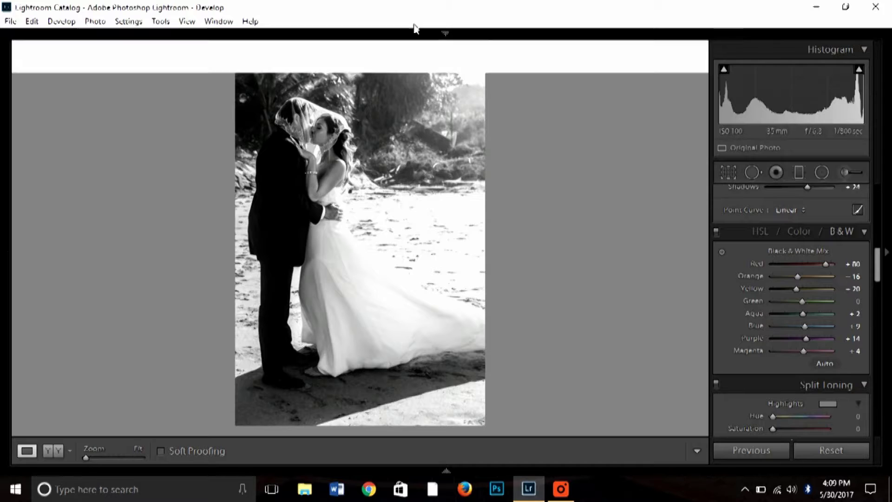
Step: Apply a −24 Post-Crop Vignetting Amount and +5 Dehaze in the Effects panel
left_click_drag(875, 260, 888, 321)
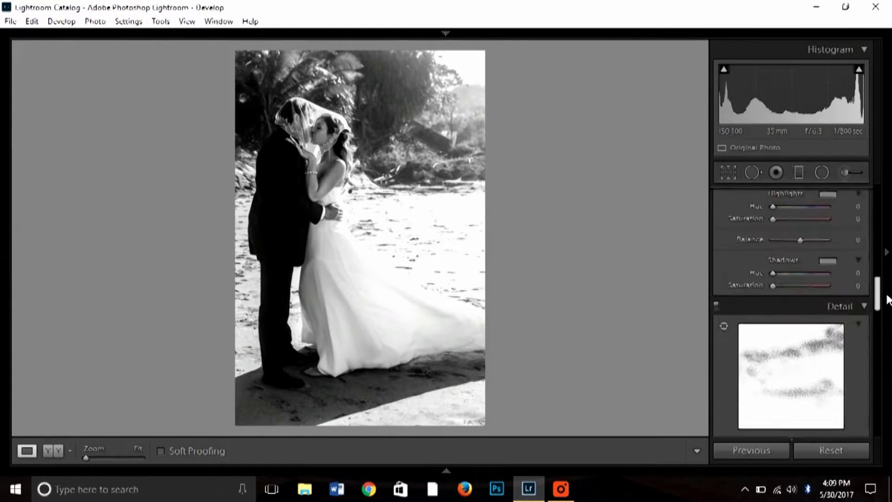
left_click_drag(889, 321, 871, 422)
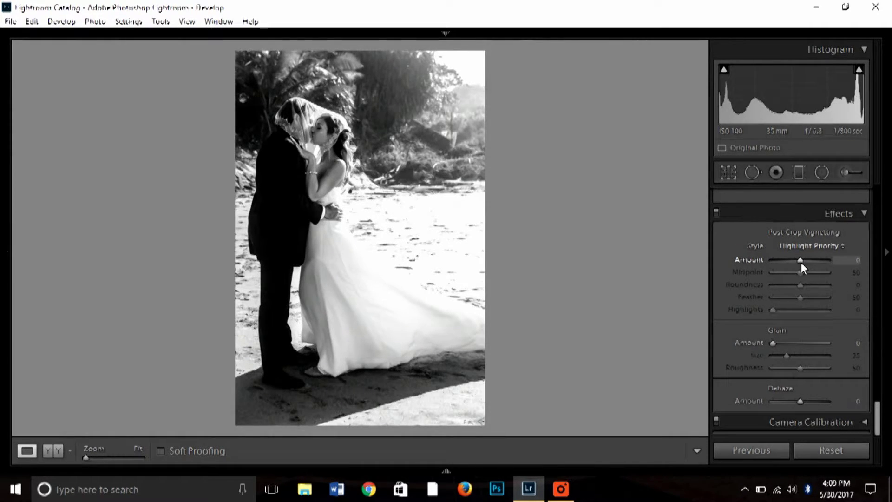
left_click_drag(800, 262, 794, 263)
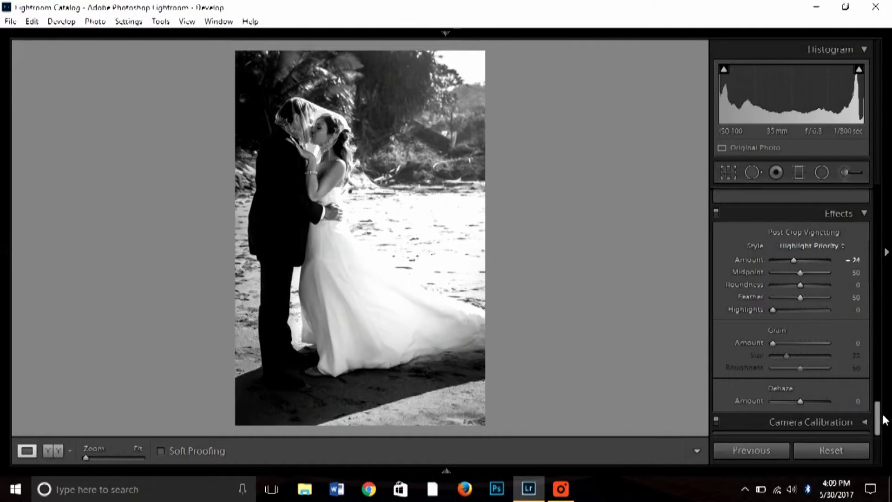
scroll(805, 417, "up", 1)
scroll(805, 417, "down", 1)
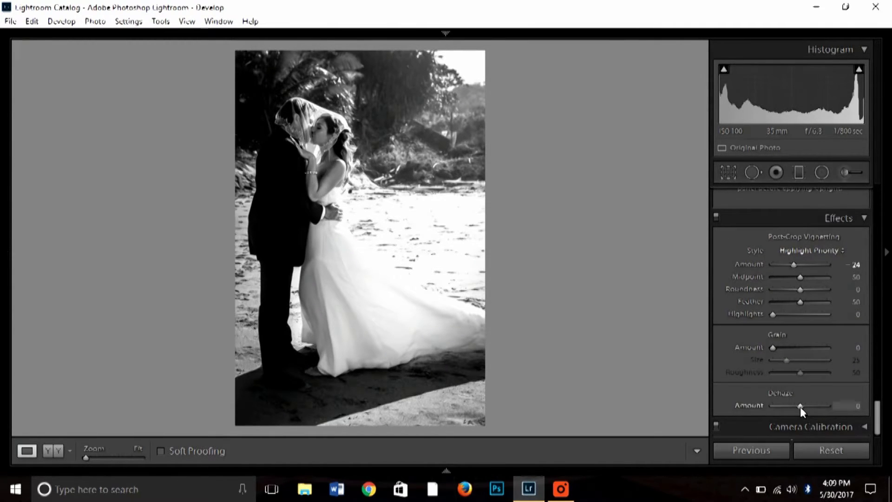
left_click_drag(800, 406, 801, 406)
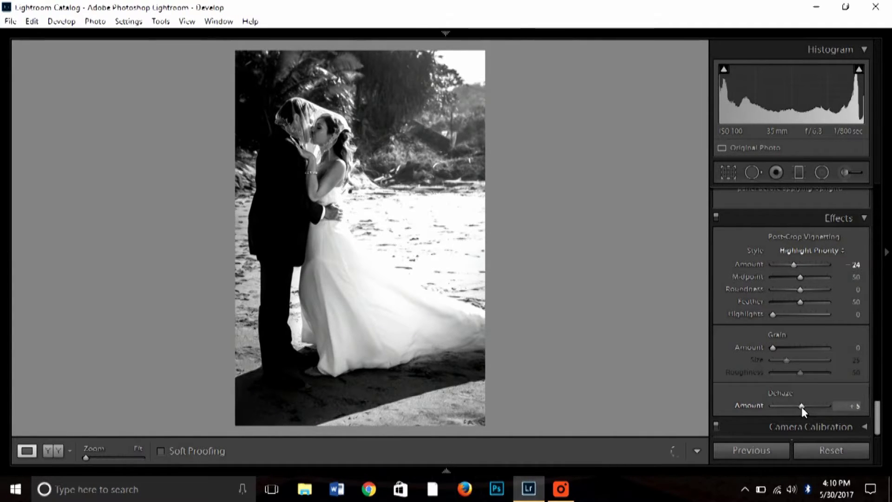
left_click_drag(877, 415, 882, 197)
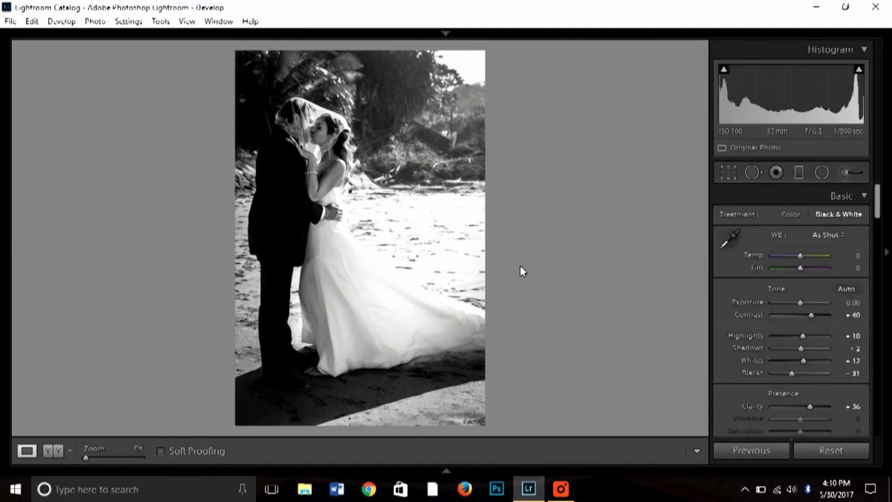
left_click(49, 451)
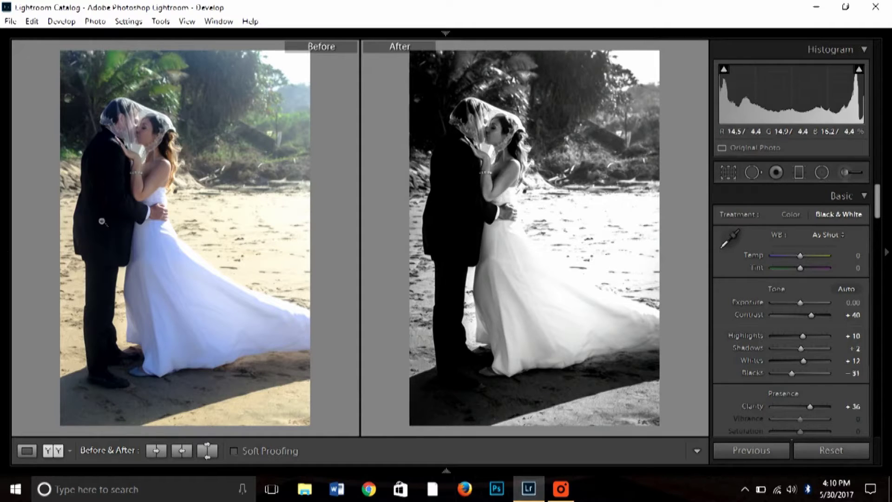
left_click(26, 451)
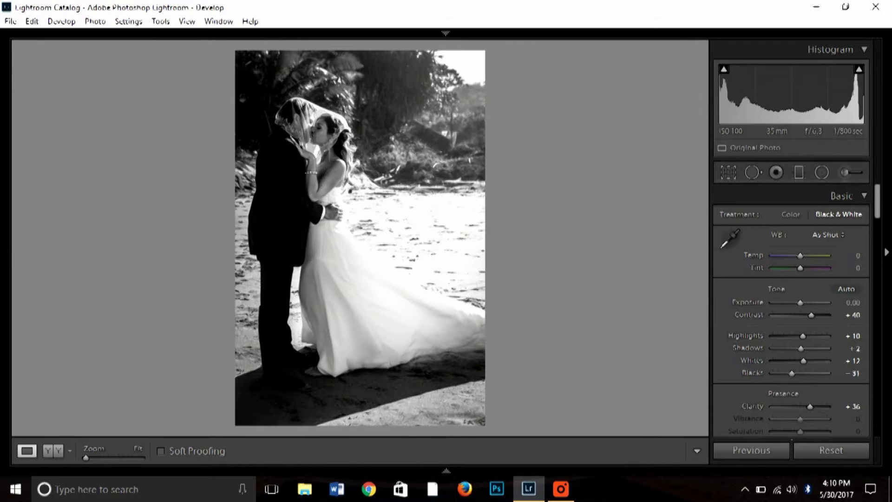
left_click_drag(878, 203, 874, 329)
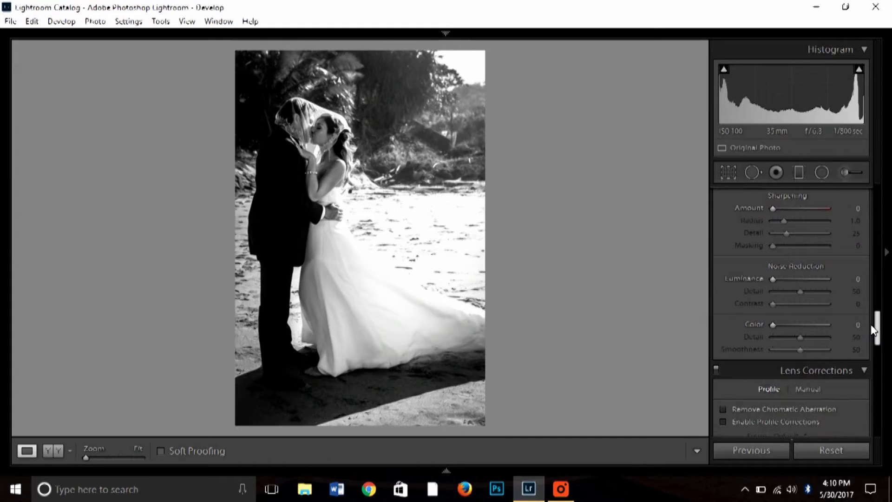
left_click_drag(874, 330, 876, 322)
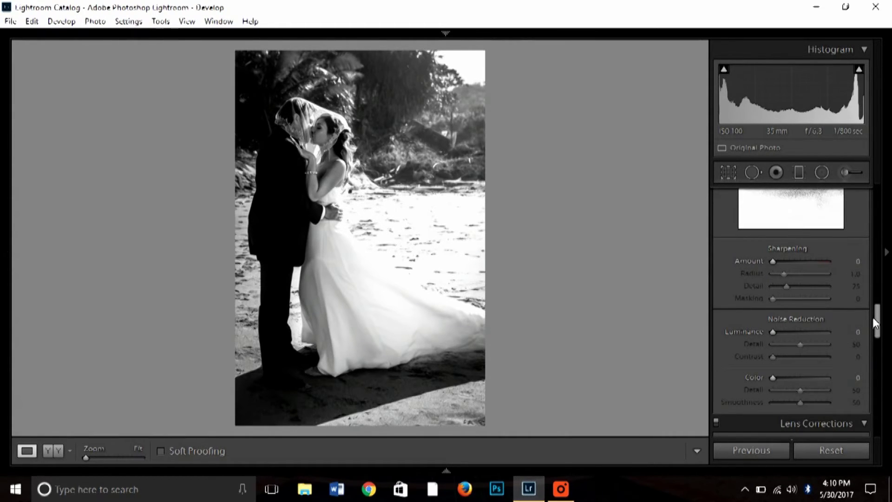
left_click(564, 495)
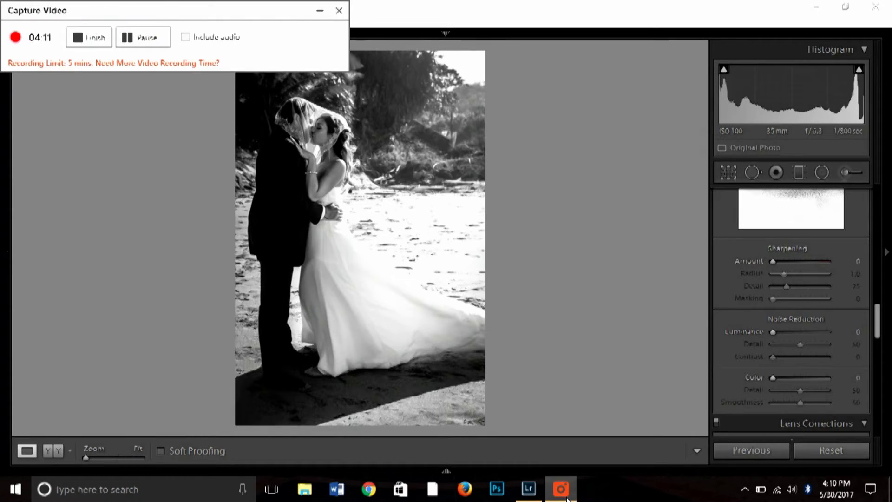
left_click(320, 10)
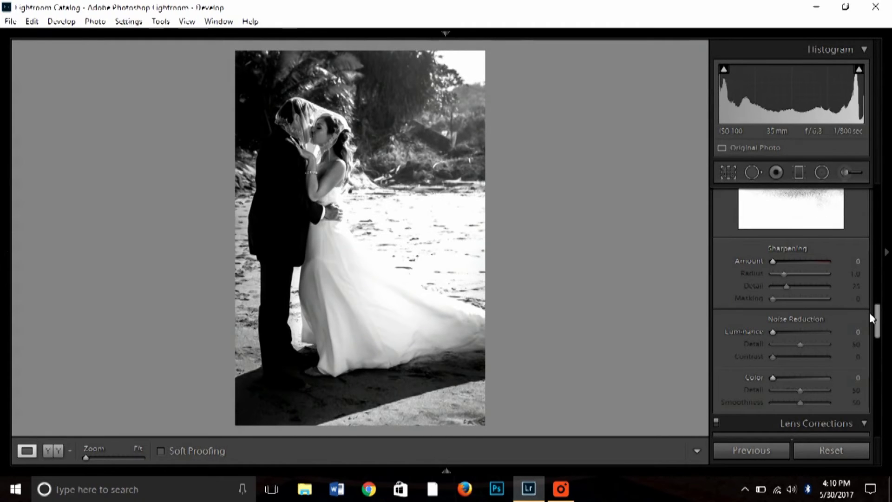
left_click_drag(878, 327, 879, 346)
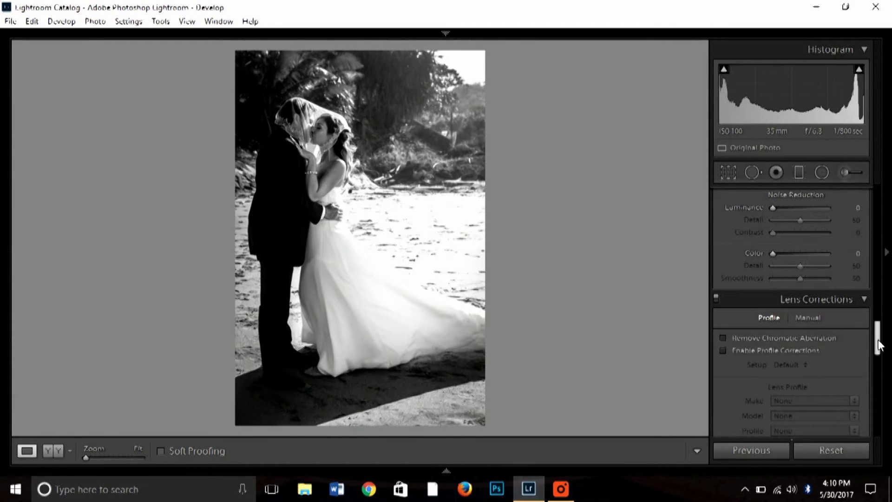
left_click_drag(879, 346, 877, 427)
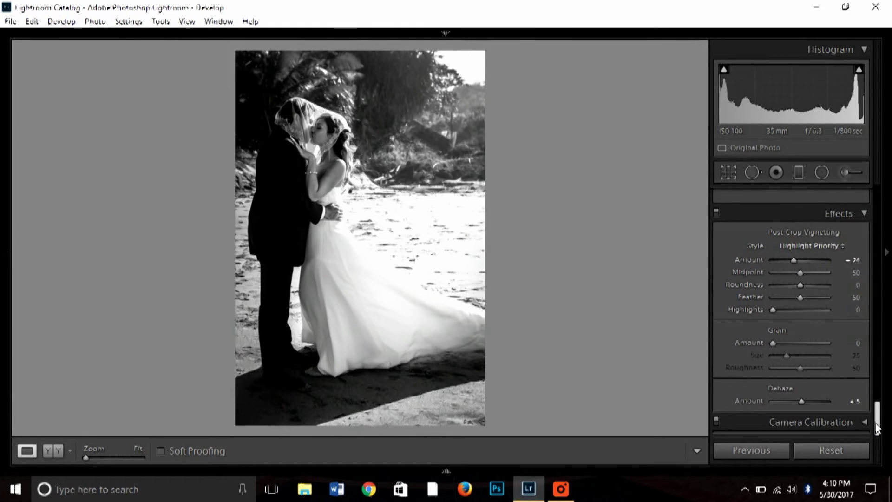